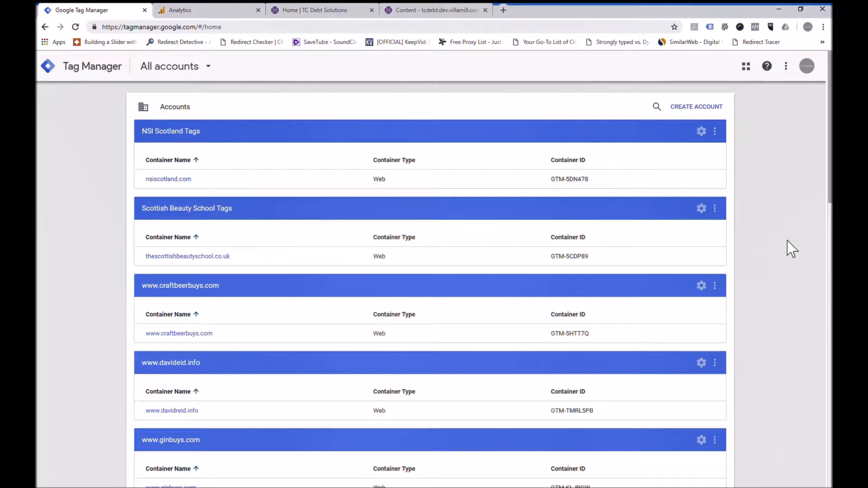
Start a new Tag Manager account named TC Debt Solutions with United Kingdom as its country, and continue to the container setup
left_click(709, 108)
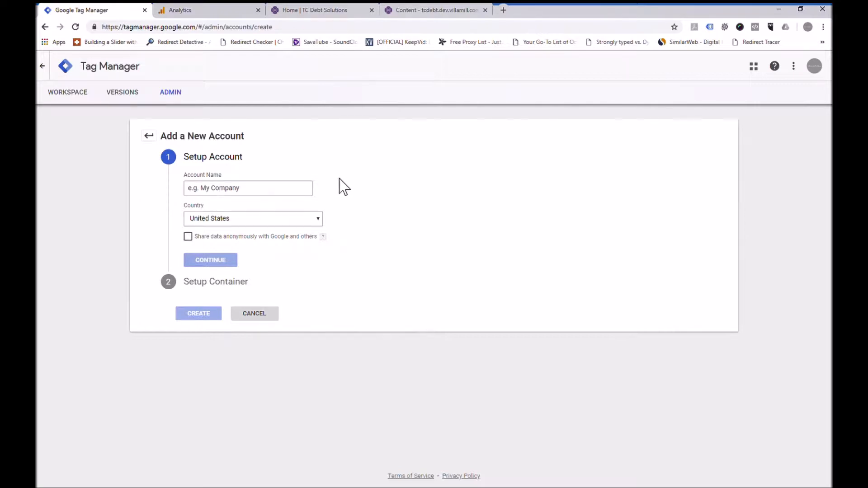
left_click(281, 199)
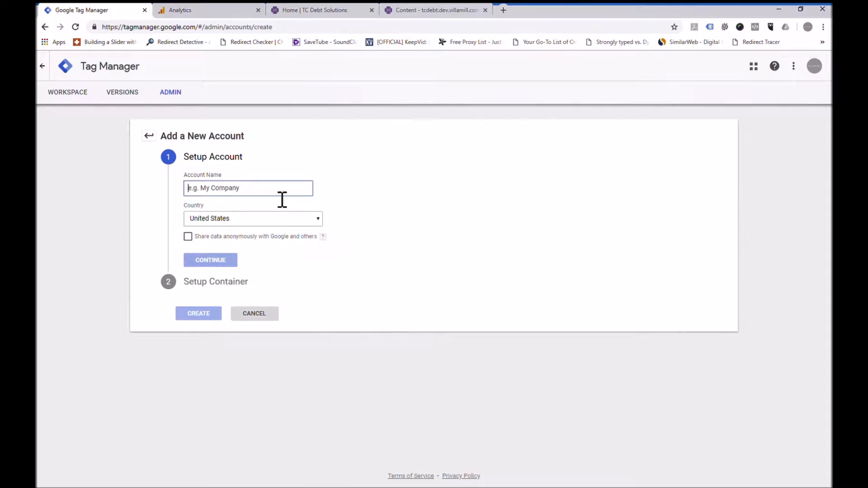
type("TC Debt Solution")
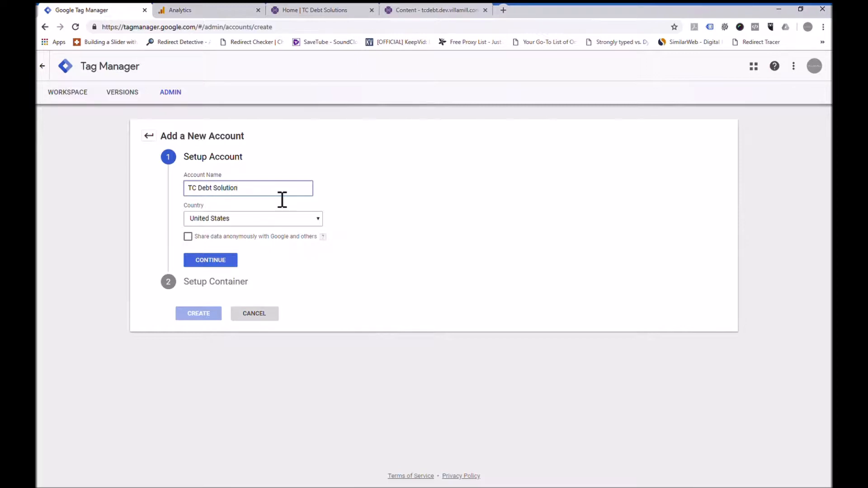
type("s")
left_click(254, 221)
left_click(251, 475)
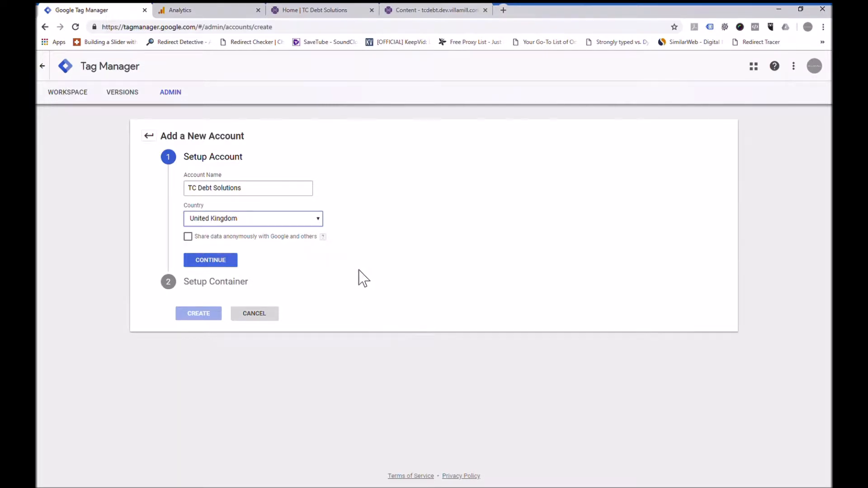
left_click(229, 262)
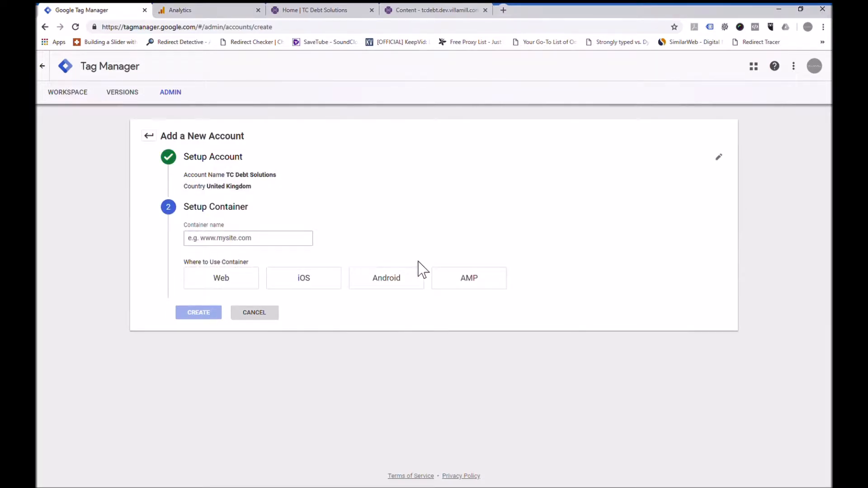
left_click(267, 251)
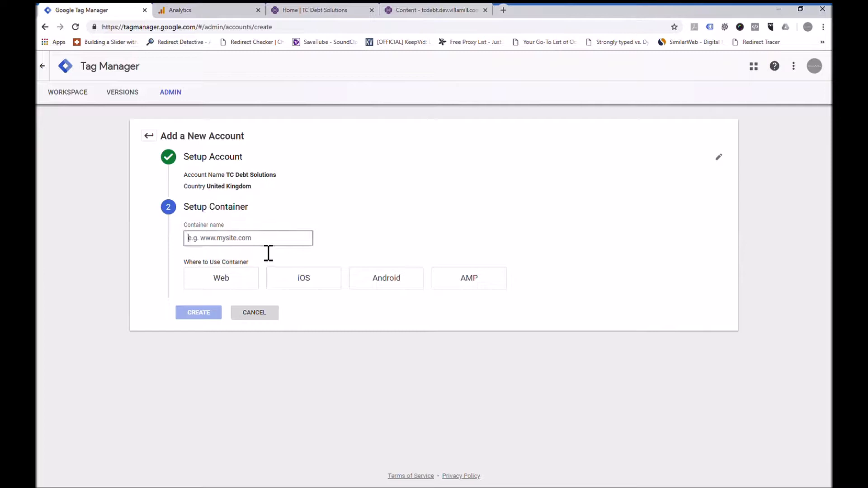
type("www.")
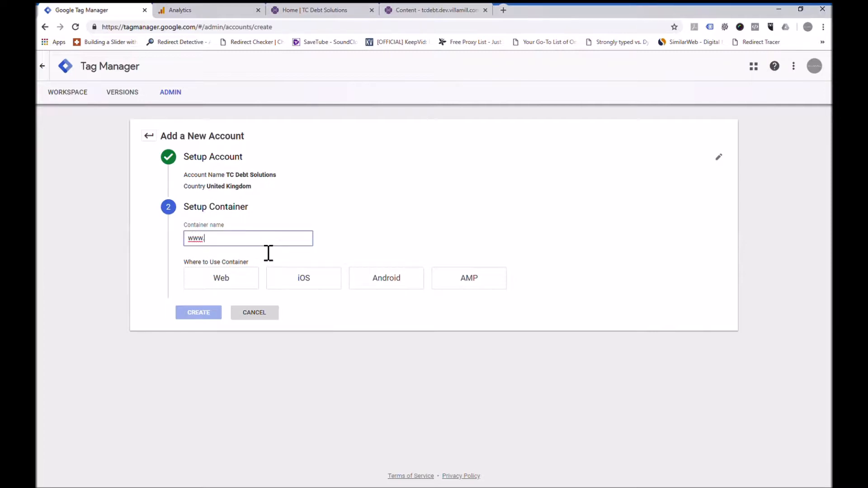
type("tcdebtsolutions.com")
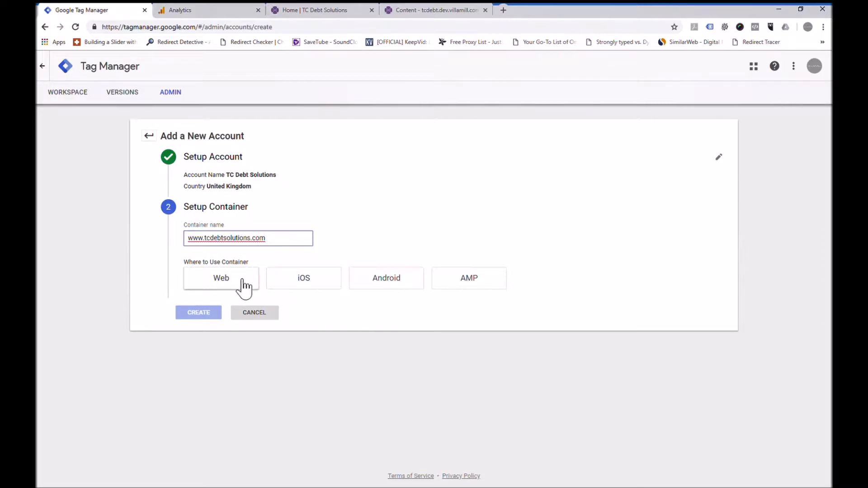
left_click(225, 290)
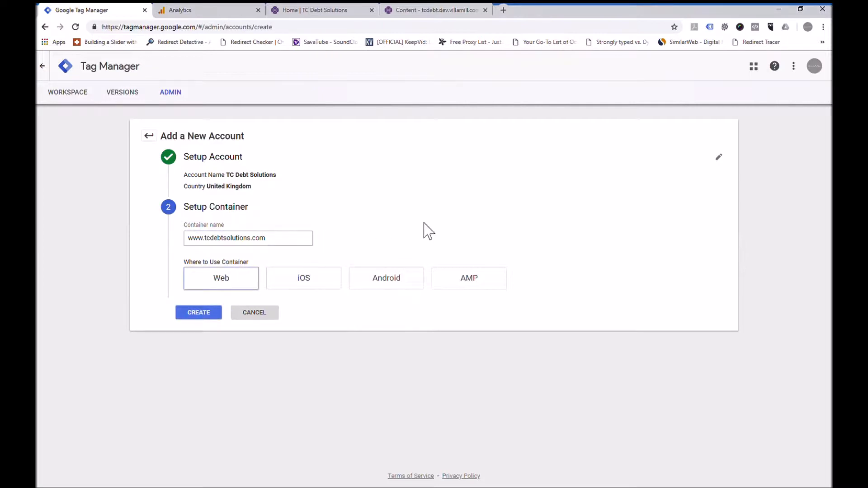
left_click(209, 315)
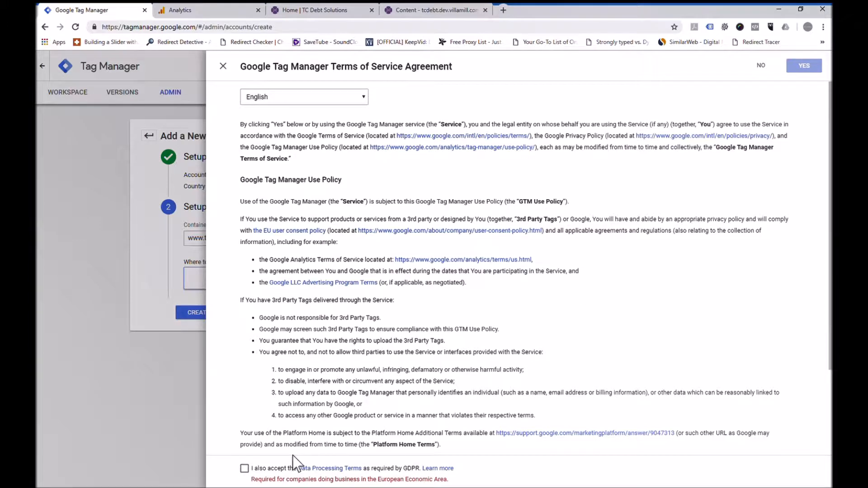
left_click(244, 469)
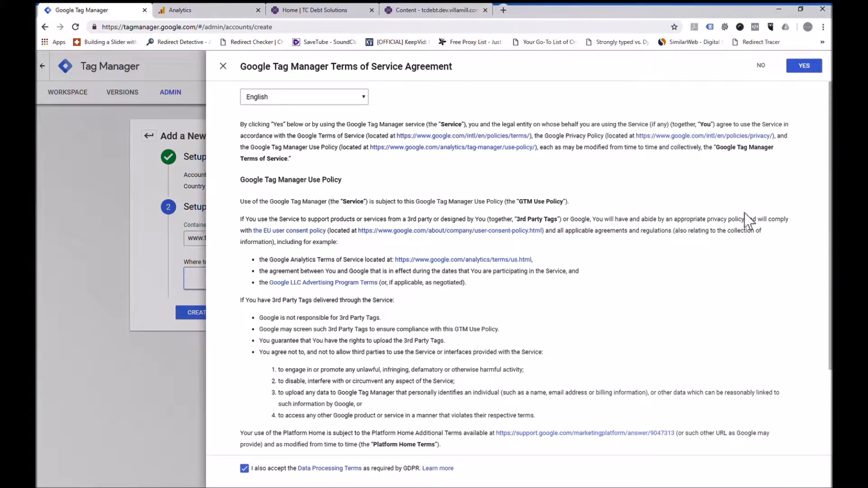
left_click(814, 75)
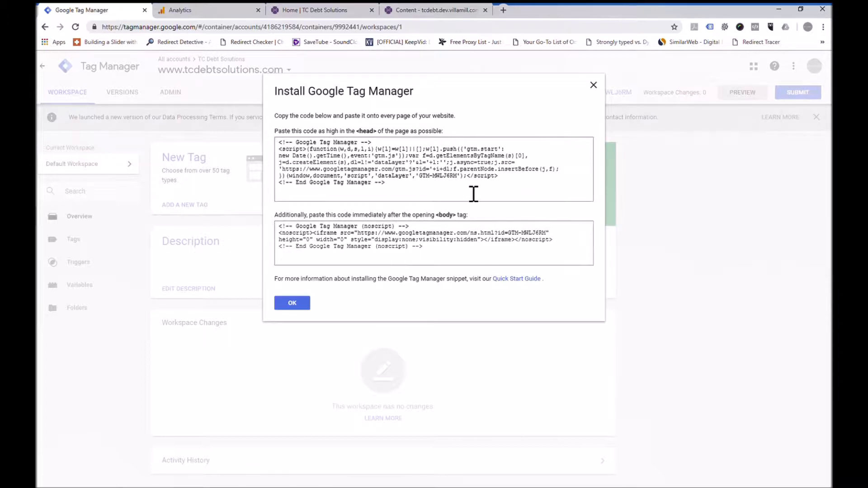
Copy the Tag Manager head snippet into the Header scripts of the Umbraco Global Settings
left_click_drag(407, 196, 281, 154)
left_click(350, 255)
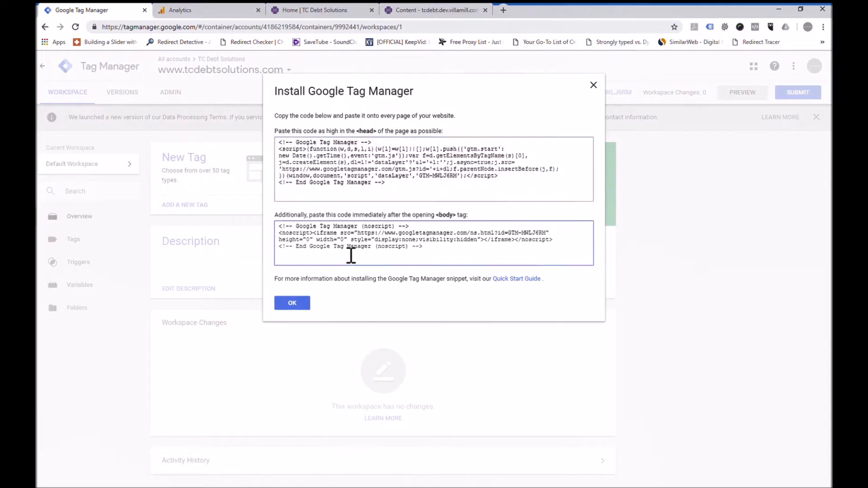
left_click_drag(444, 262, 276, 227)
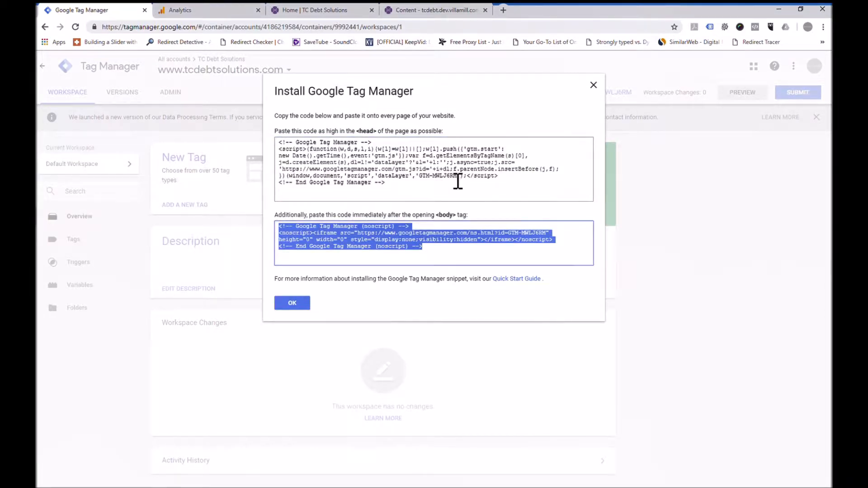
left_click_drag(430, 196, 280, 156)
key("ctrl+c")
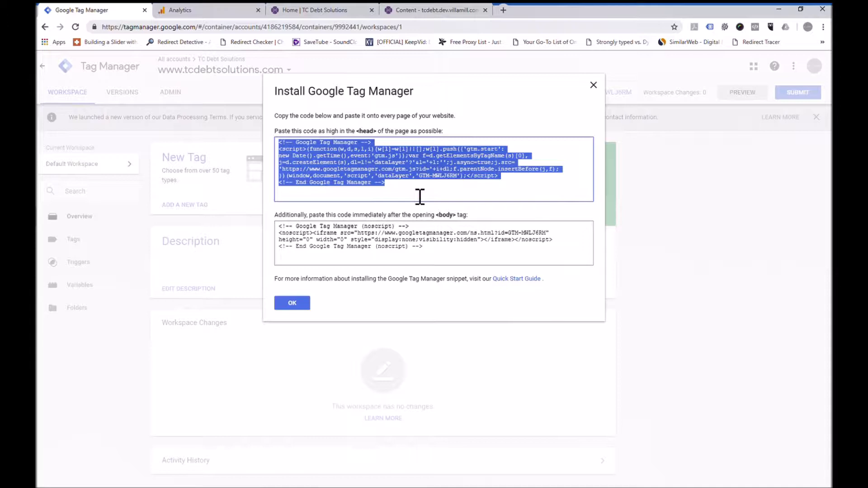
left_click(436, 11)
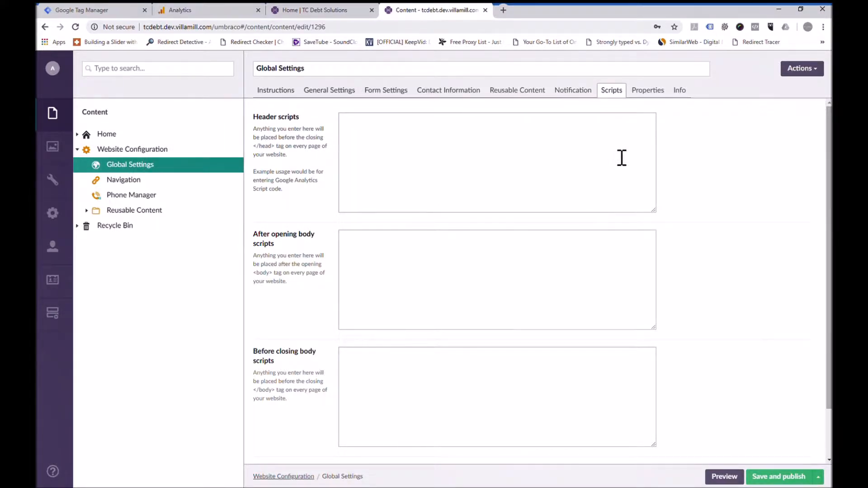
left_click(455, 141)
key("ctrl+v")
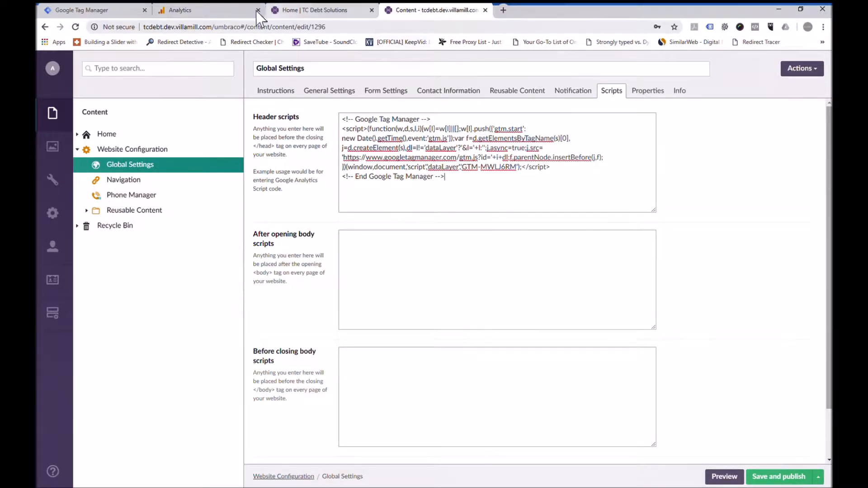
Copy the Tag Manager noscript snippet into After opening body scripts in Umbraco, and save and publish the Global Settings
left_click(124, 10)
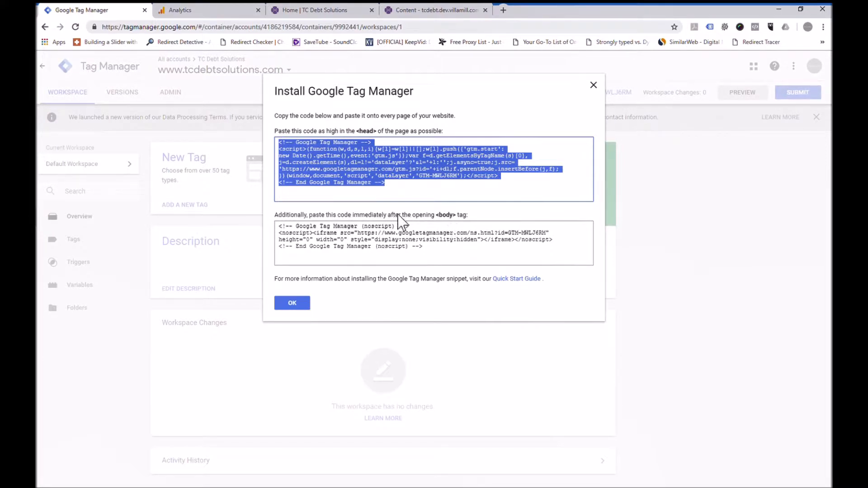
left_click(463, 252)
key("ctrl+c")
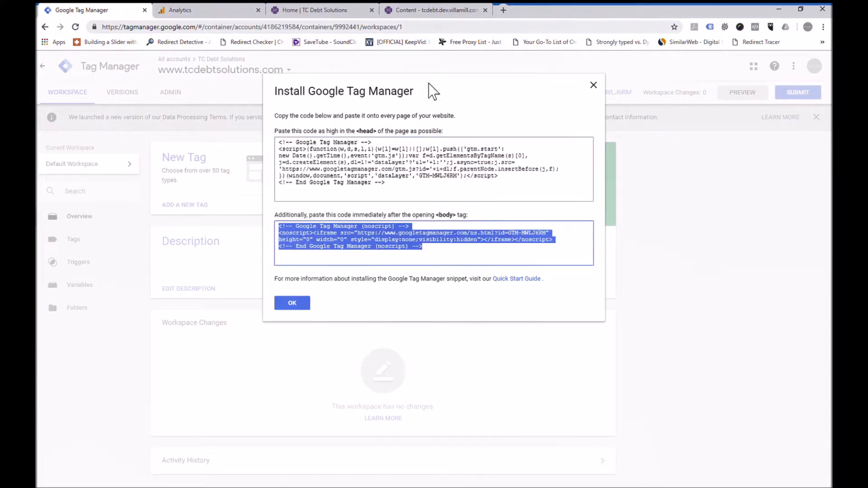
left_click(434, 10)
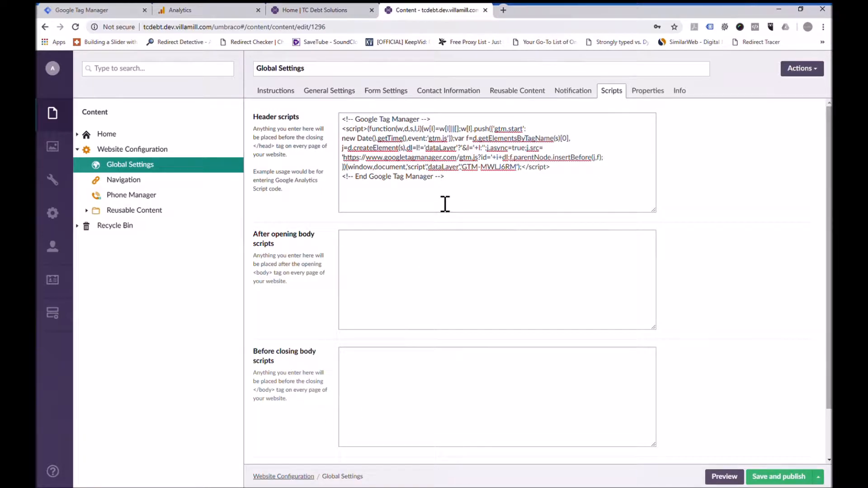
key("ctrl+v")
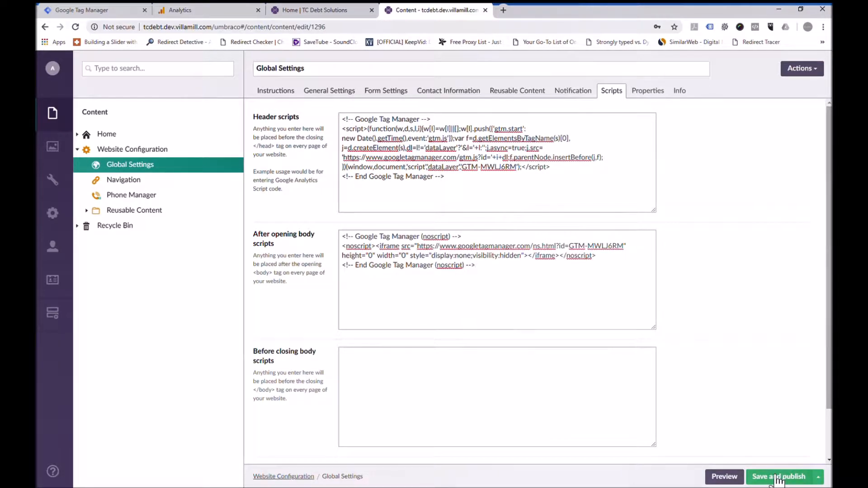
left_click(777, 478)
Check the container ID in the header script, and examine the reloaded TC Debt Solutions home page's source for both Tag Manager snippets
left_click_drag(518, 176, 474, 177)
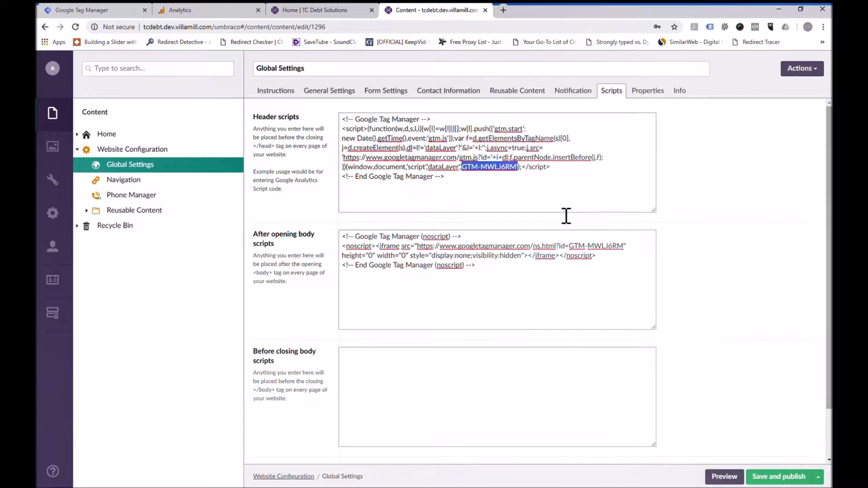
left_click(534, 198)
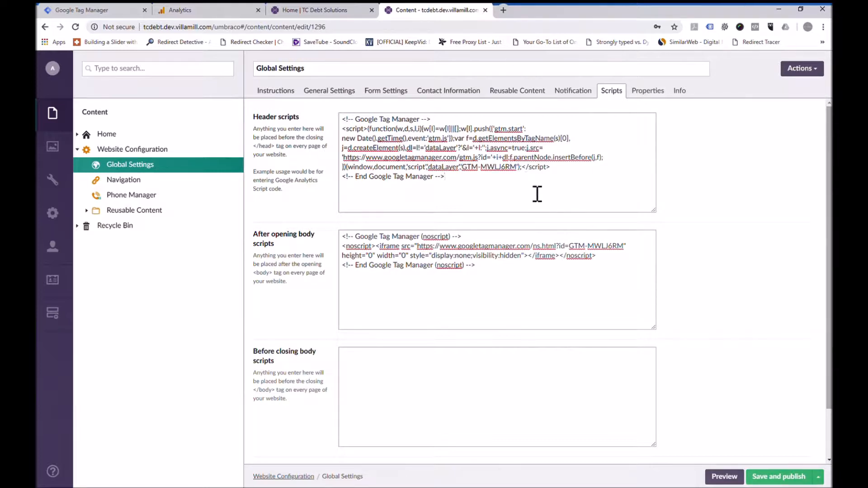
left_click(348, 13)
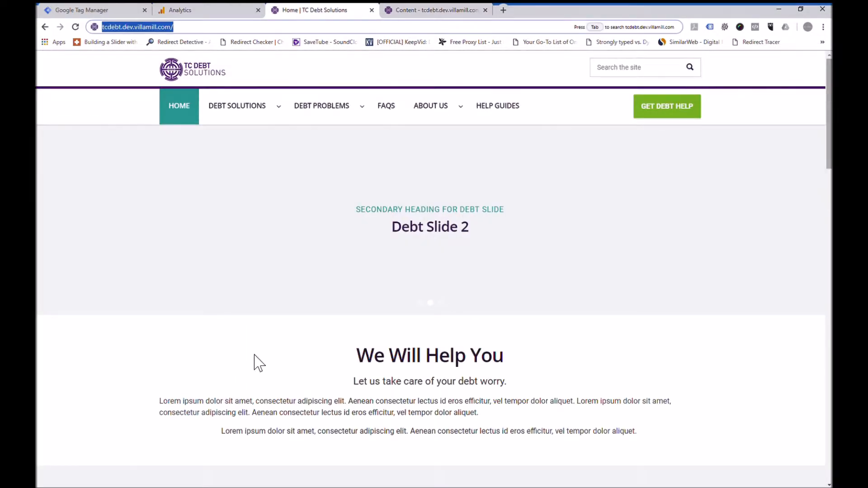
key("Return")
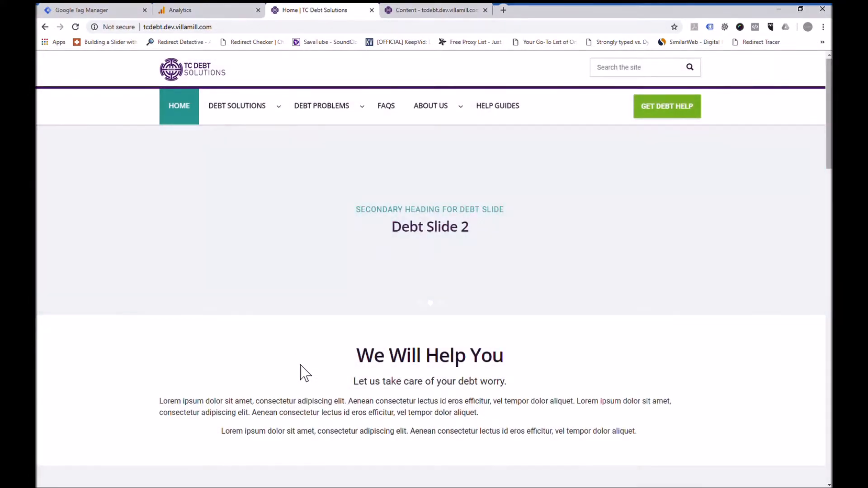
key("ctrl+u")
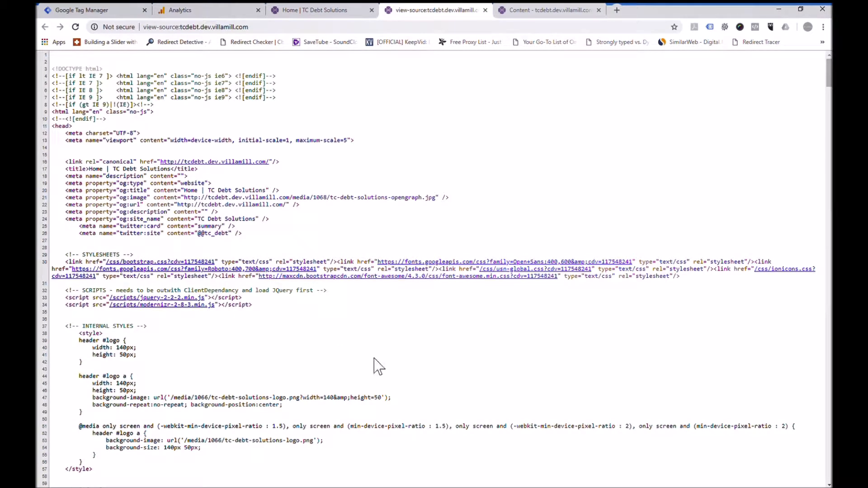
scroll(382, 351, "down", 3)
scroll(419, 321, "down", 5)
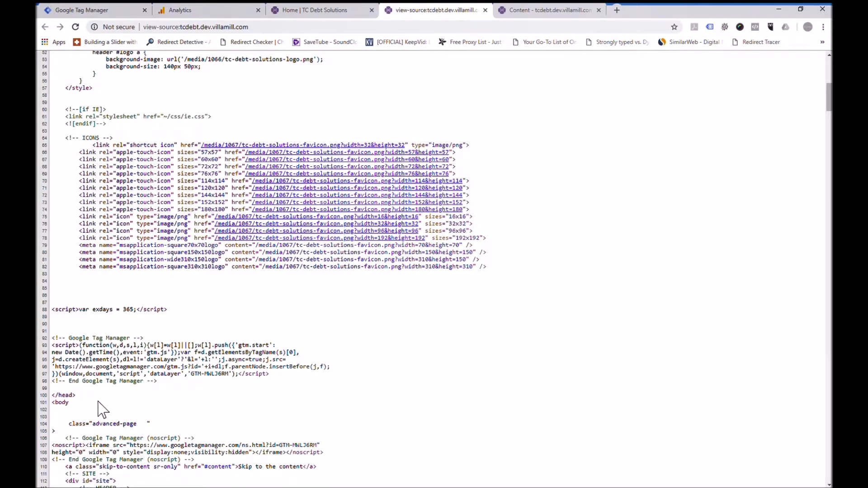
scroll(98, 402, "down", 1)
scroll(194, 369, "down", 1)
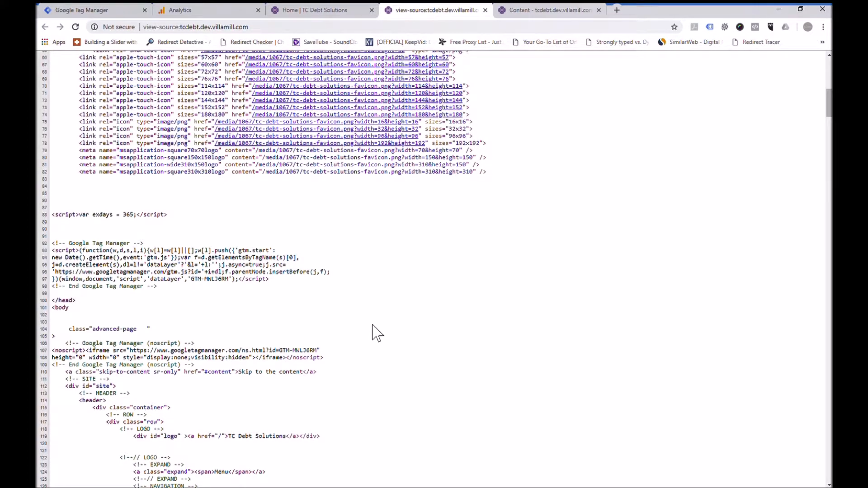
scroll(425, 244, "up", 6)
Close the page source and dismiss the installation instructions in Google Tag Manager
left_click(484, 10)
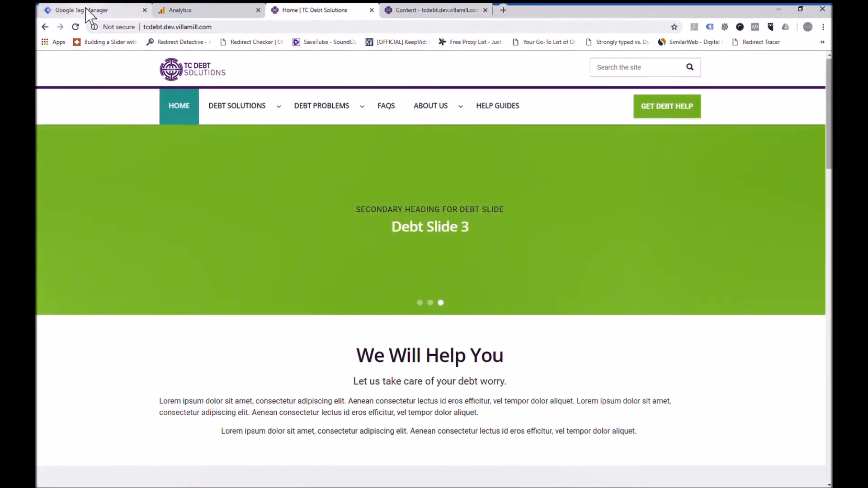
left_click(81, 10)
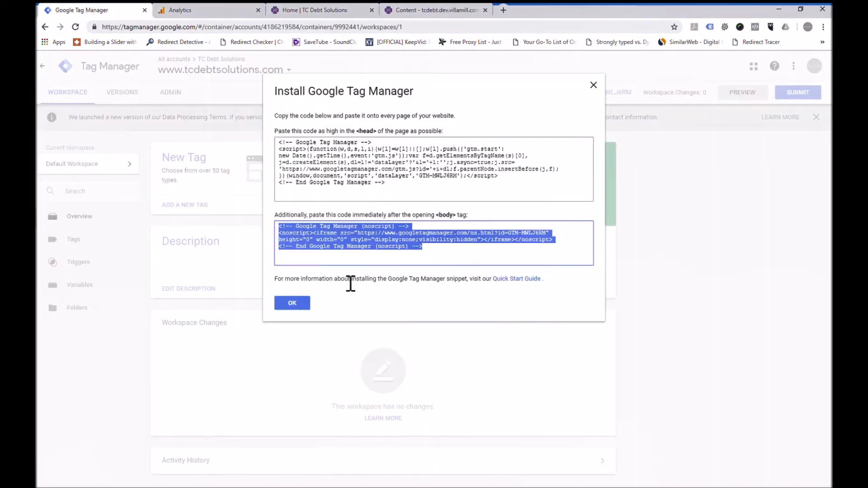
left_click(291, 303)
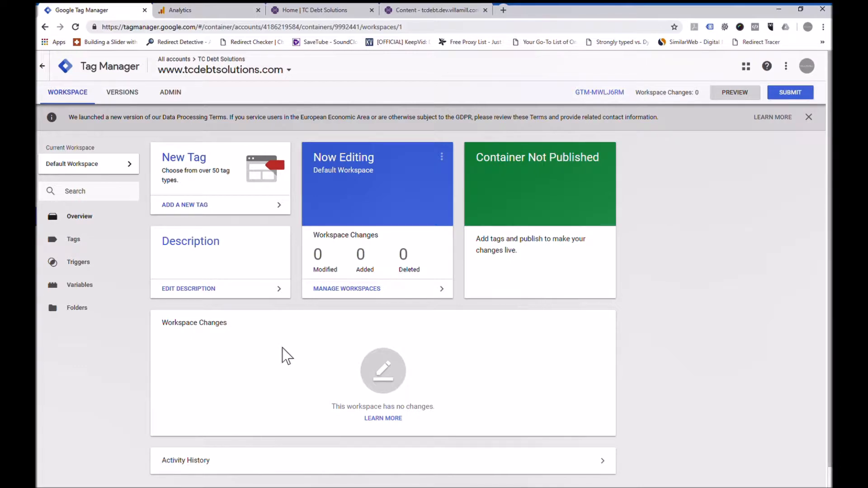
Examine the tracking ID in the TC Debt Solutions property settings in Google Analytics, and return to Google Tag Manager
left_click(224, 9)
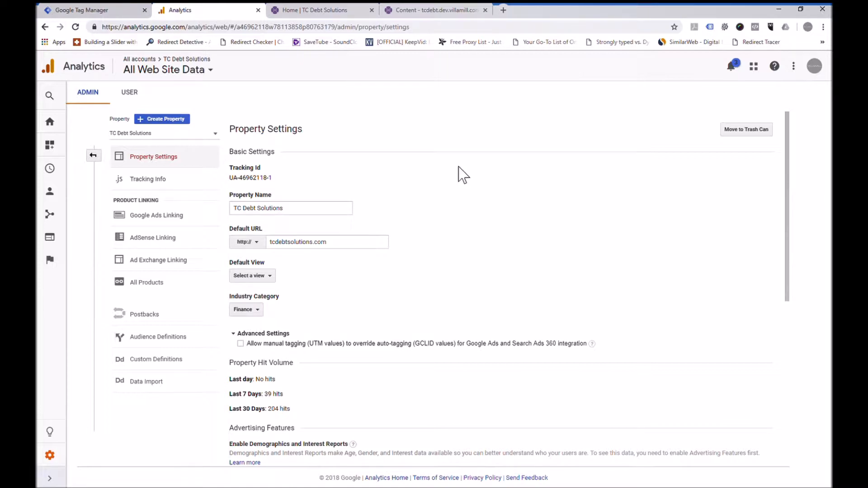
left_click(119, 9)
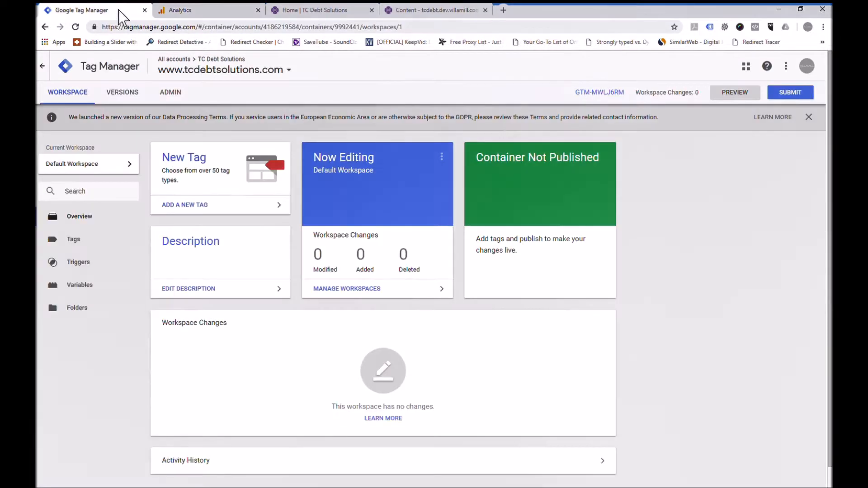
left_click(232, 10)
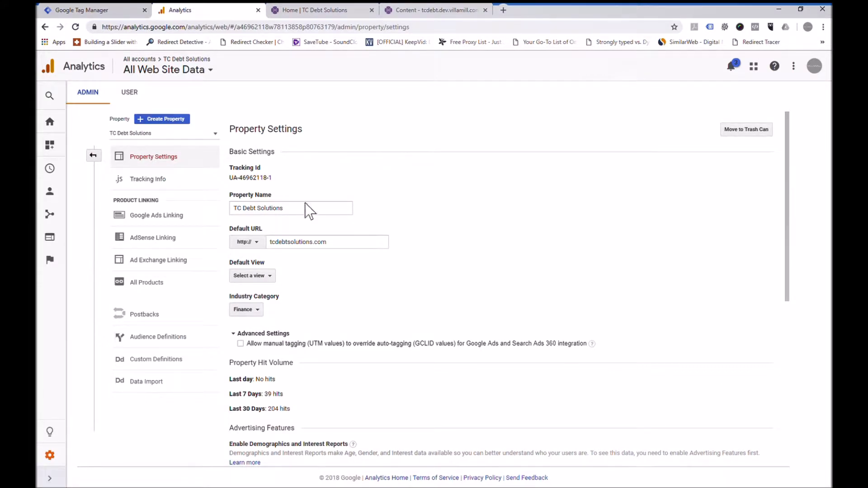
left_click(262, 247)
left_click(248, 273)
left_click_drag(274, 178, 229, 177)
left_click(349, 176)
left_click(115, 7)
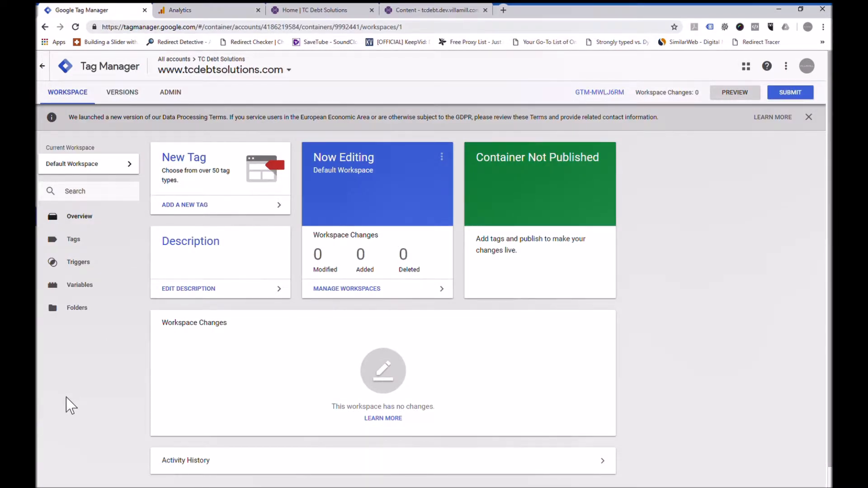
Create a user-defined variable named GA Tracking ID with the variable type Constant
left_click(86, 289)
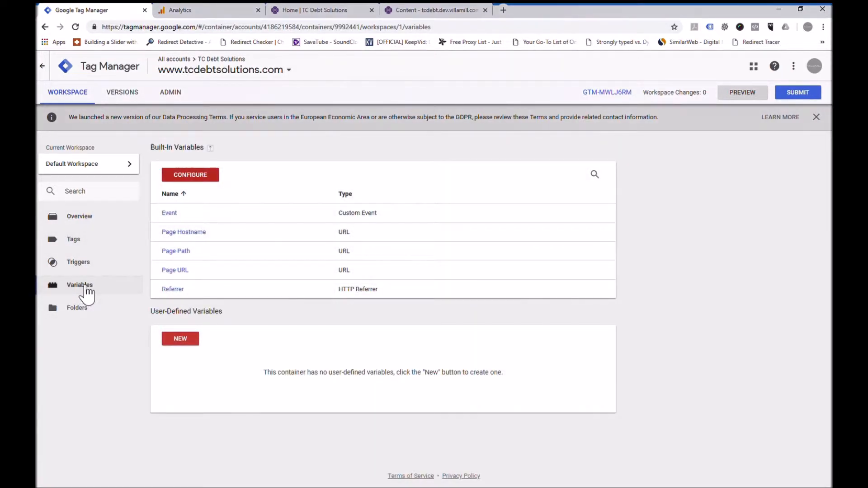
left_click(192, 343)
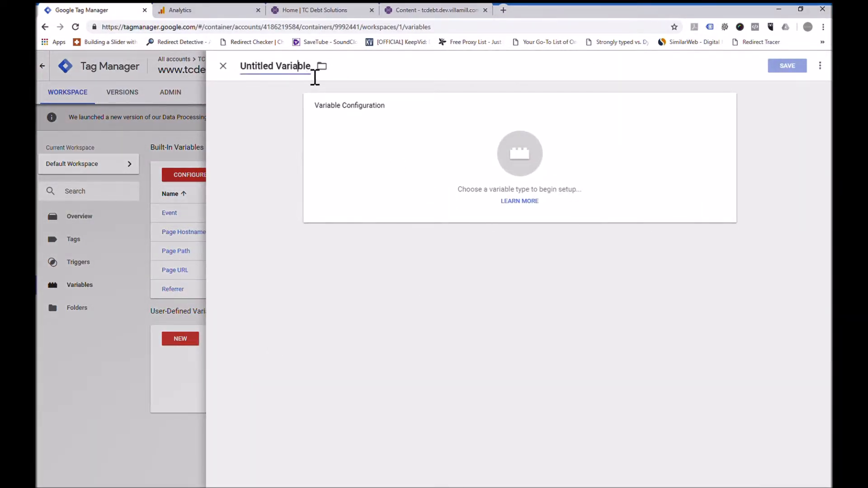
left_click_drag(319, 75, 231, 71)
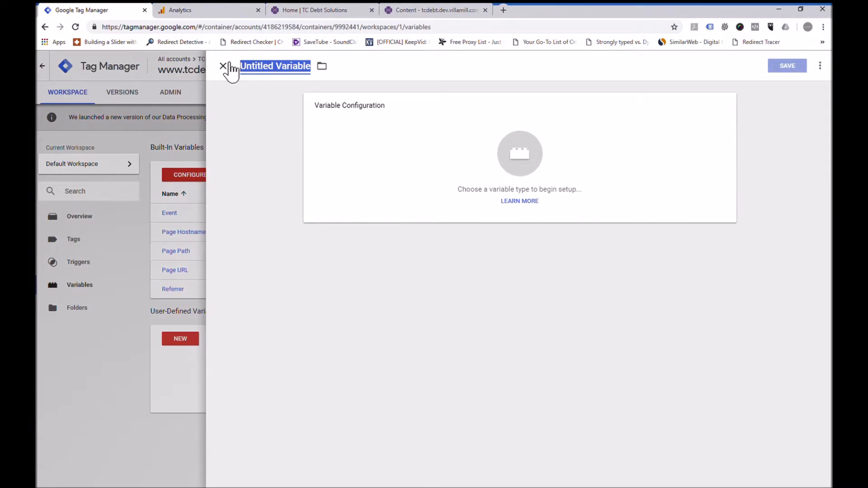
type("GA Tracking U")
key("BackSpace")
type("ID")
key("BackSpace")
type("D")
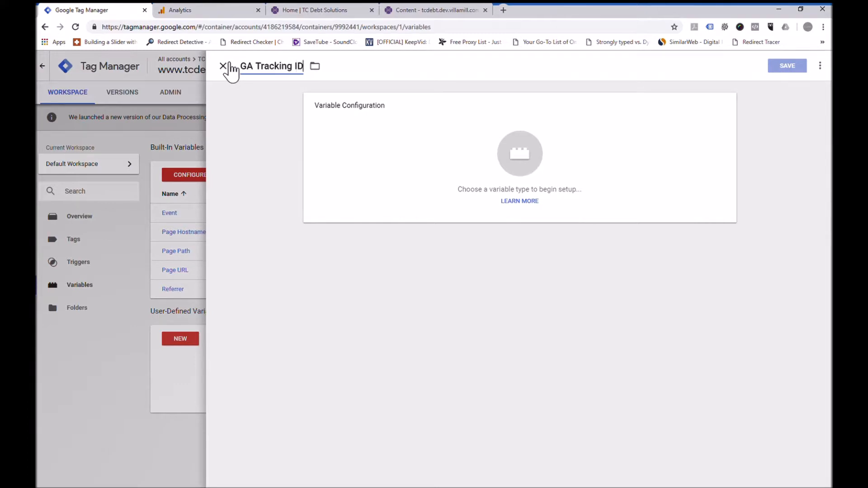
left_click(440, 150)
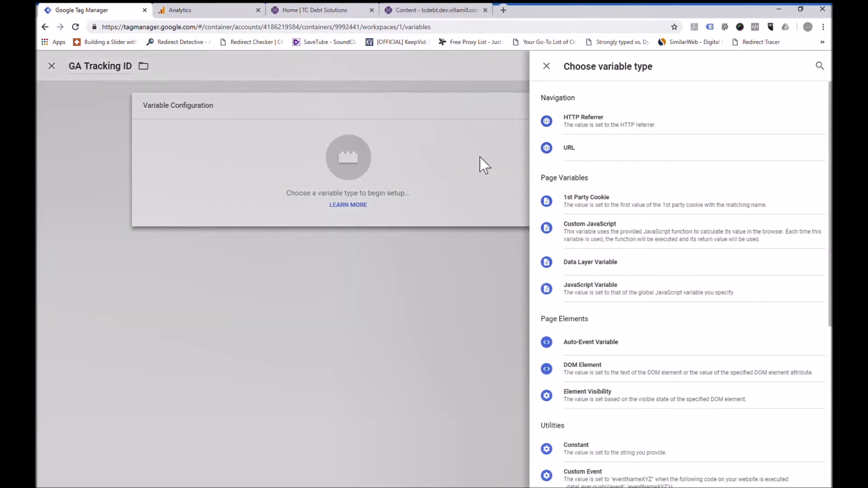
left_click(598, 453)
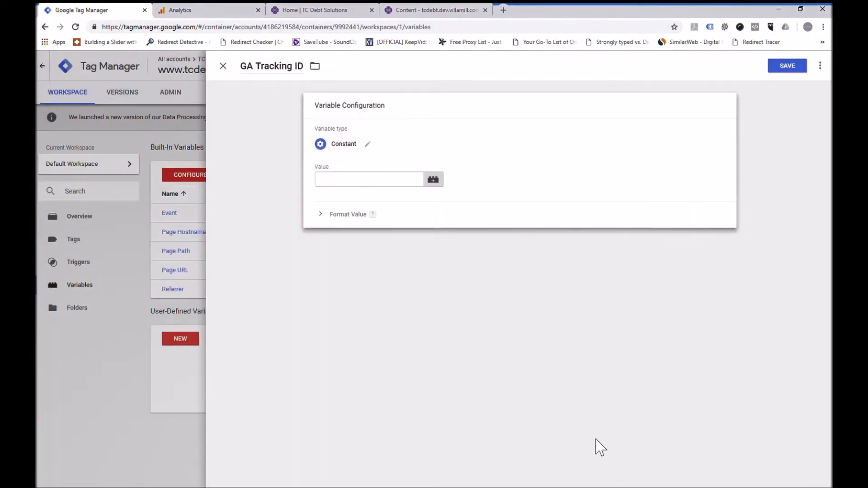
Copy the tracking ID from the Google Analytics property settings into the GA Tracking ID variable's value, save it, and check the saved variable
left_click(363, 185)
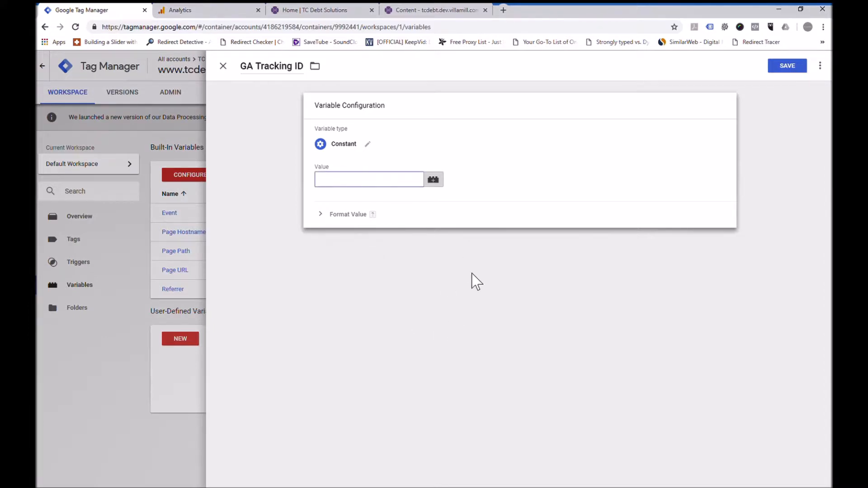
left_click(223, 9)
left_click_drag(272, 178, 229, 178)
key("ctrl+c")
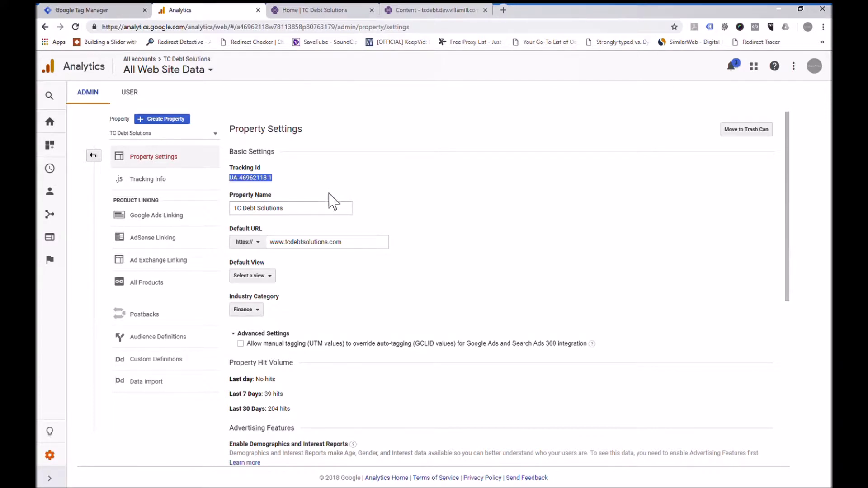
left_click(110, 11)
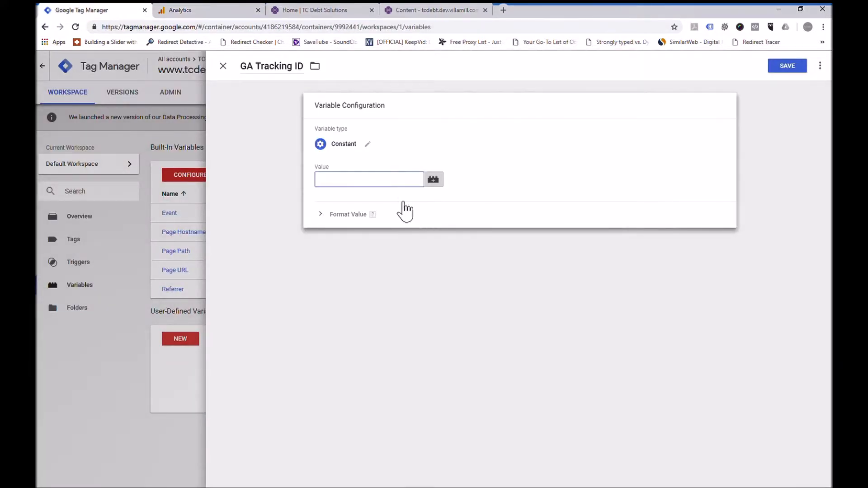
key("ctrl+v")
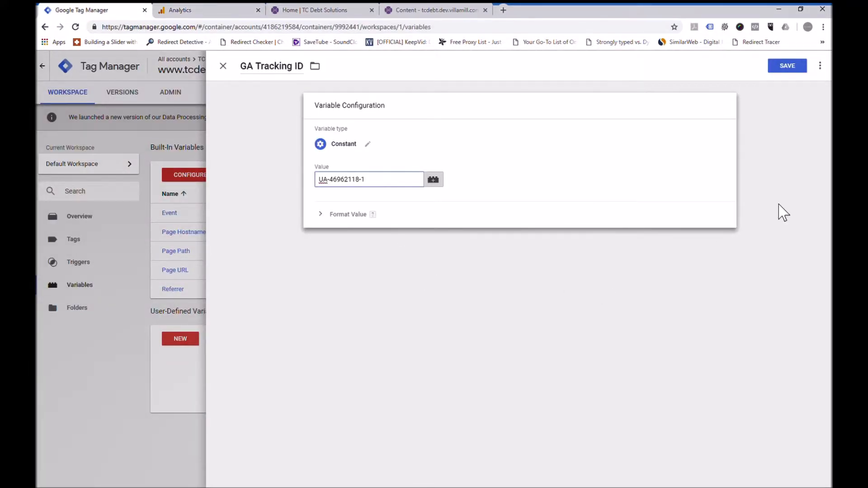
left_click(790, 146)
left_click(796, 68)
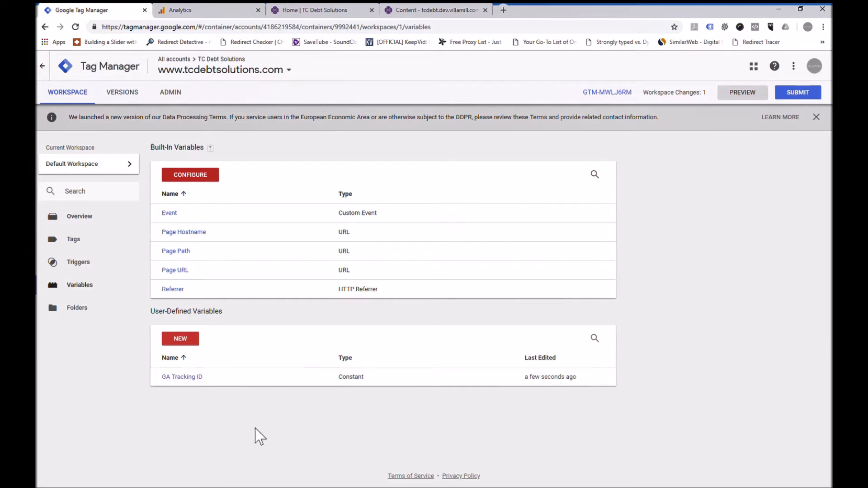
left_click(187, 377)
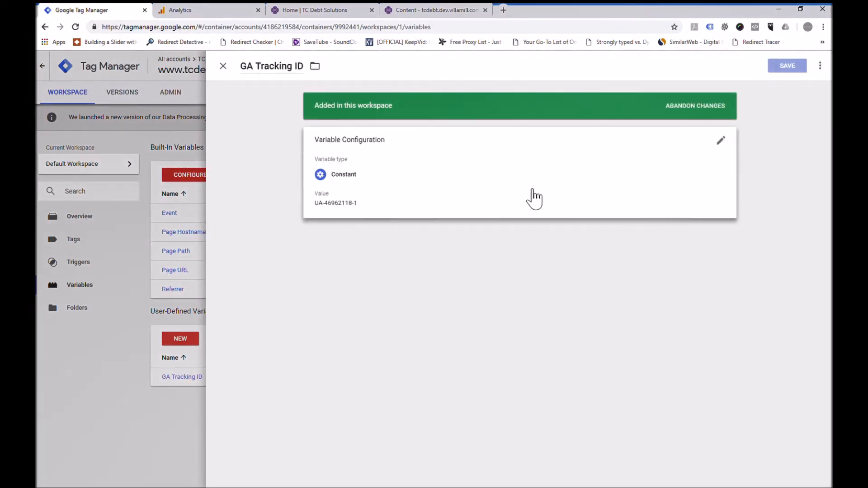
left_click(222, 66)
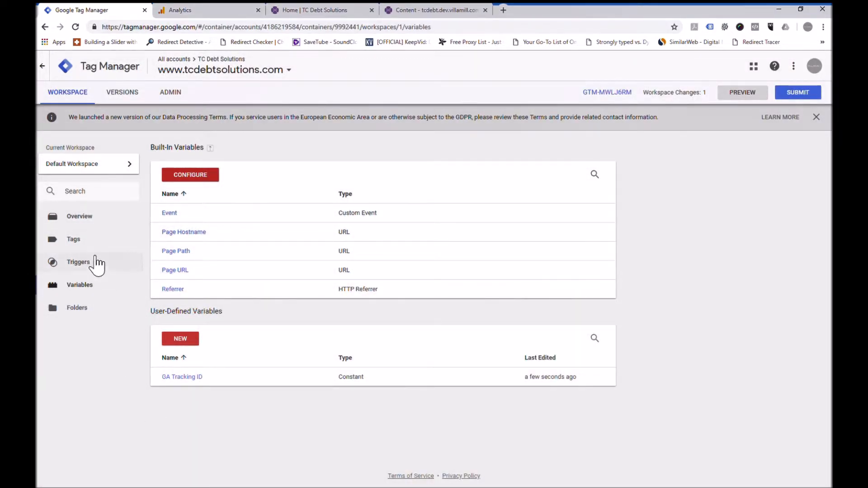
Create a new tag named Google Analytics with the tag type Google Analytics - Universal Analytics
left_click(84, 242)
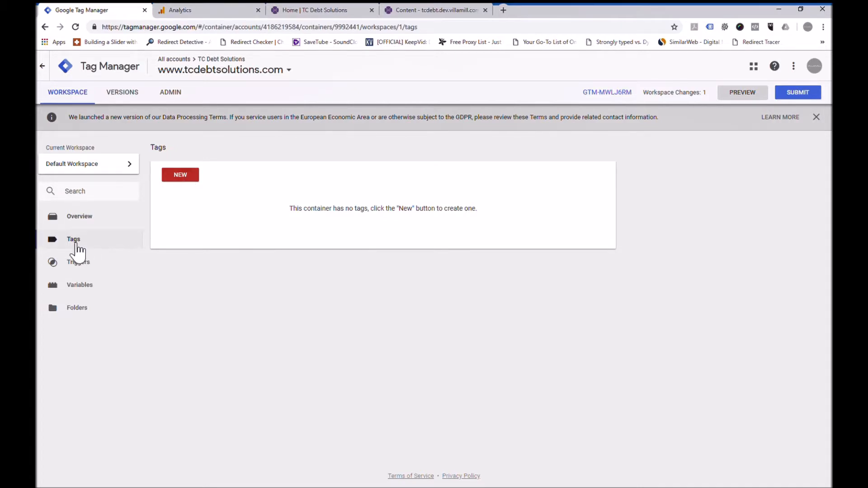
left_click(187, 181)
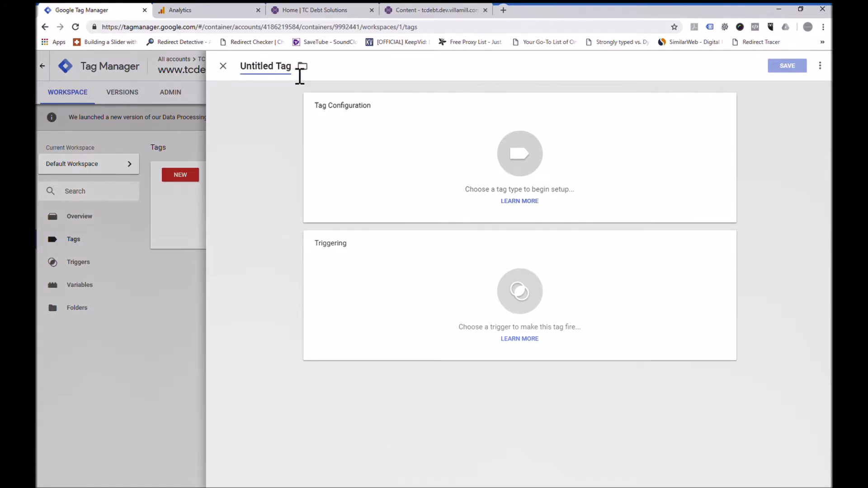
left_click_drag(299, 76, 247, 77)
type("Google Analytics")
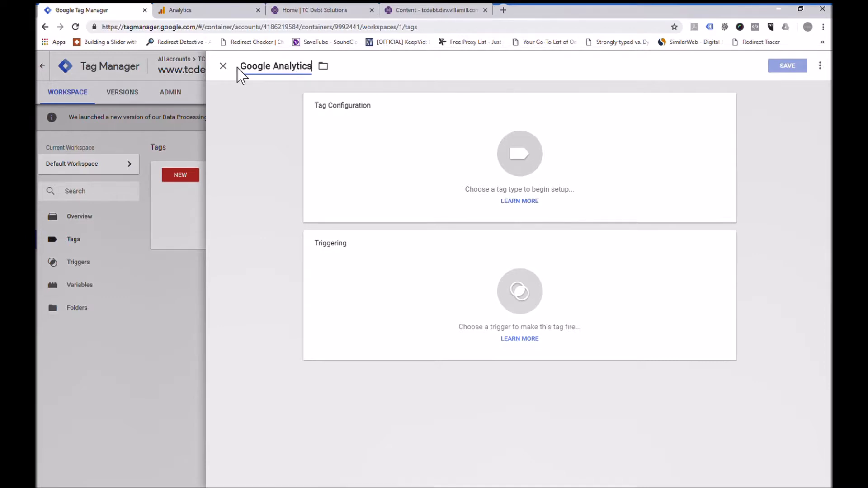
left_click(365, 126)
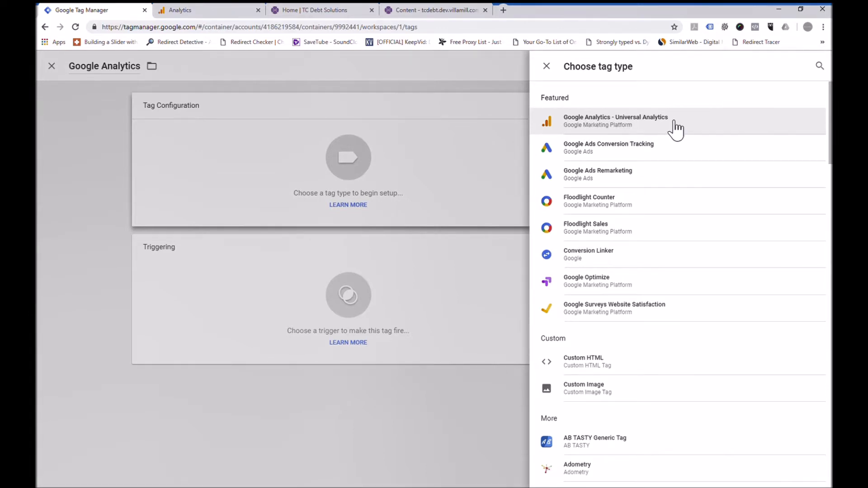
left_click(641, 127)
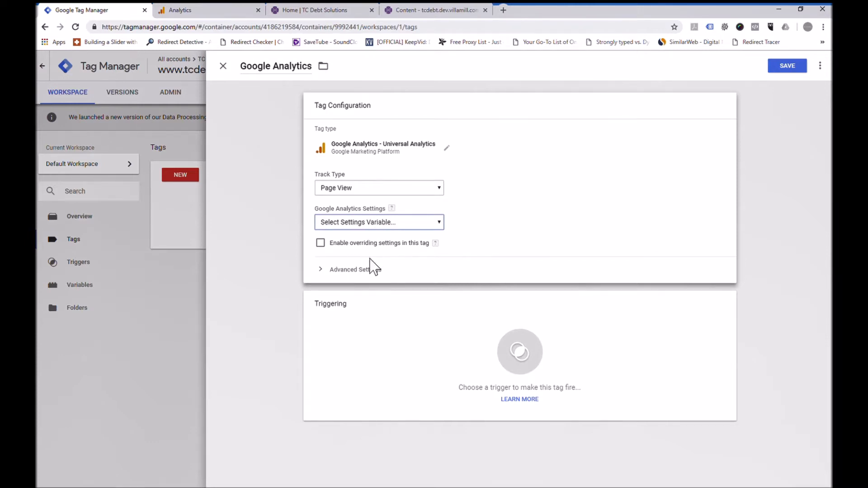
Create and save a settings variable named GA Settings for the tag, using {{GA Tracking ID}} as its tracking ID
left_click(360, 270)
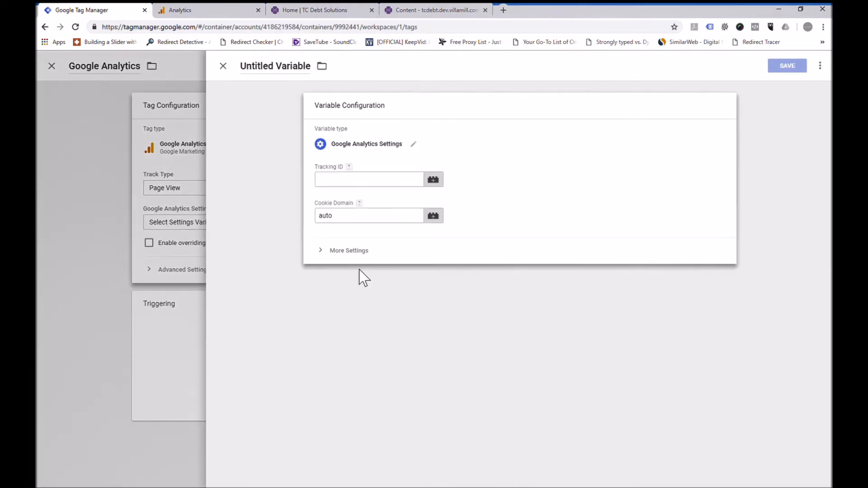
left_click(434, 181)
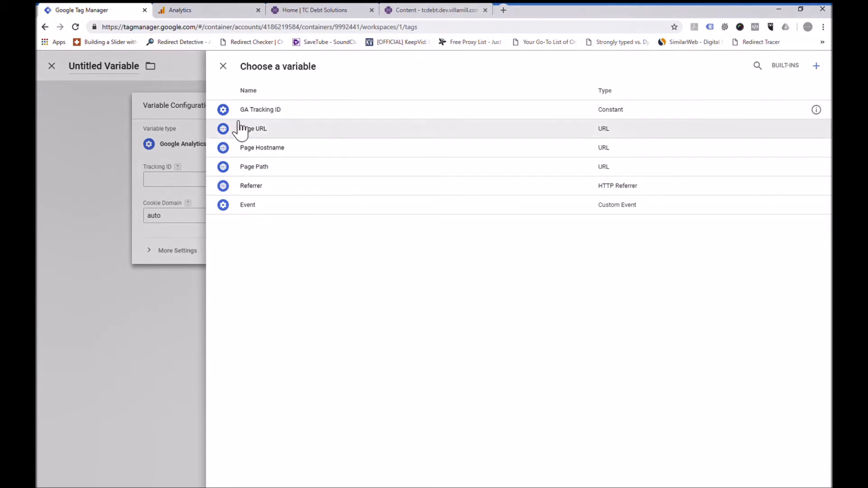
left_click(262, 113)
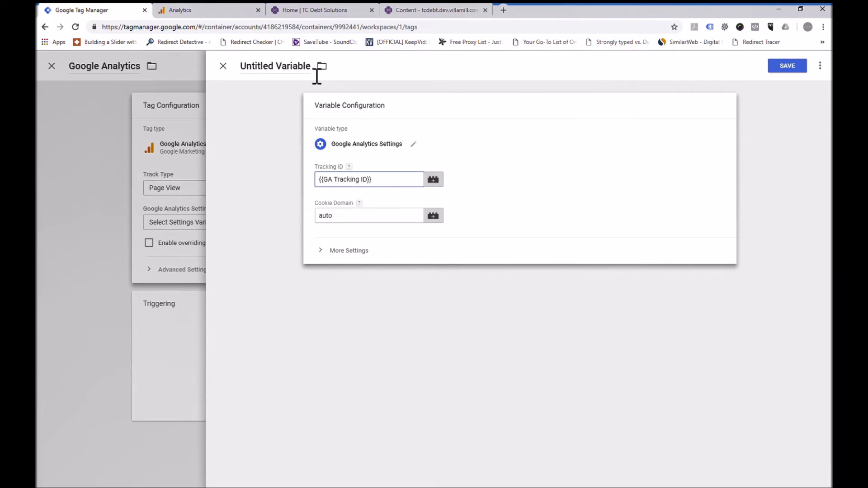
left_click(241, 71)
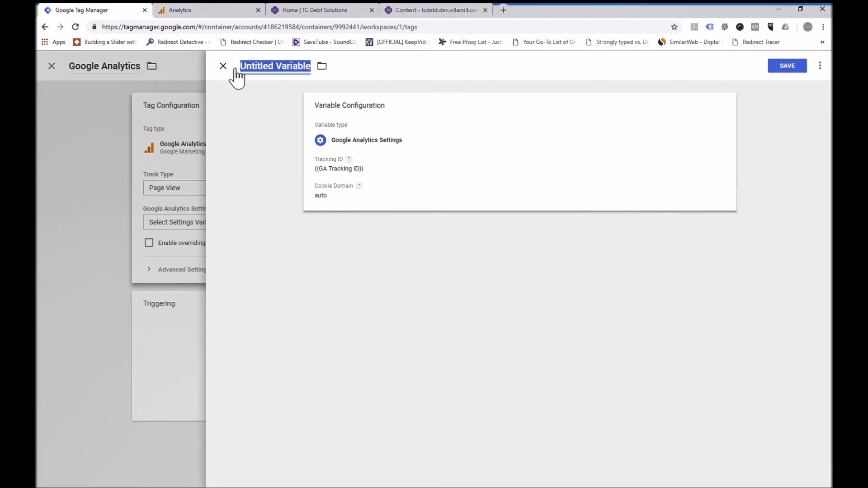
type("GA Settings")
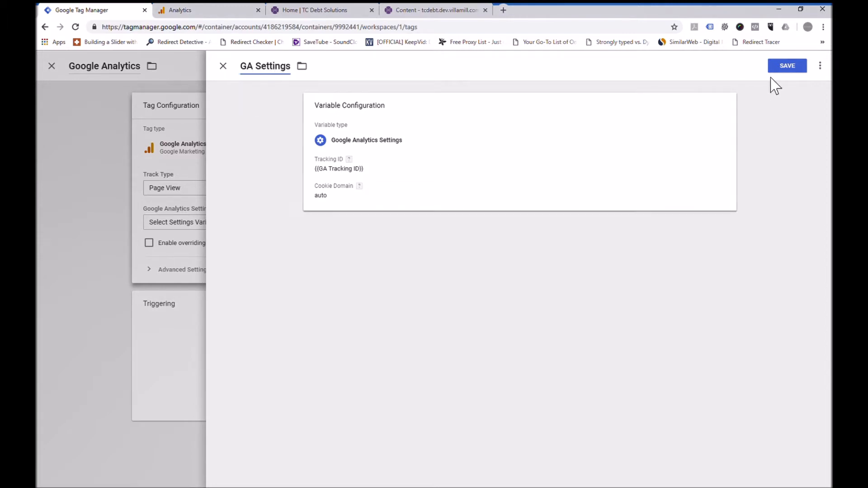
left_click(797, 68)
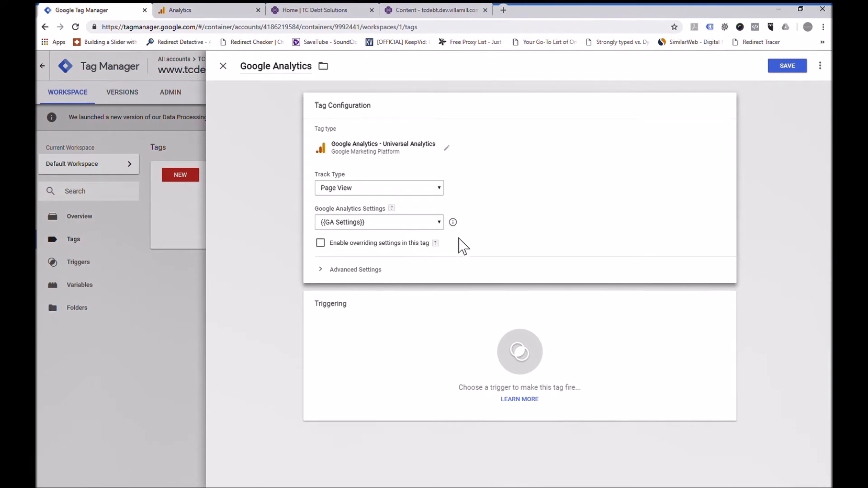
Assign the All Pages trigger to the Google Analytics tag and save the tag
left_click(340, 312)
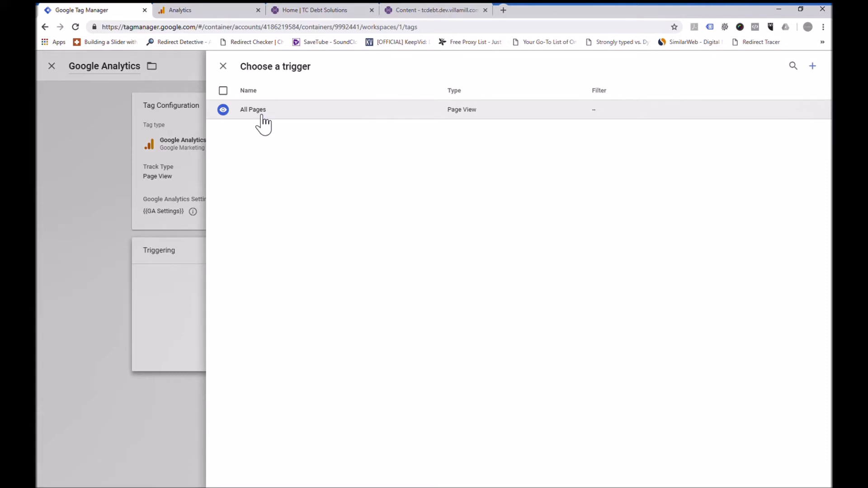
left_click(261, 116)
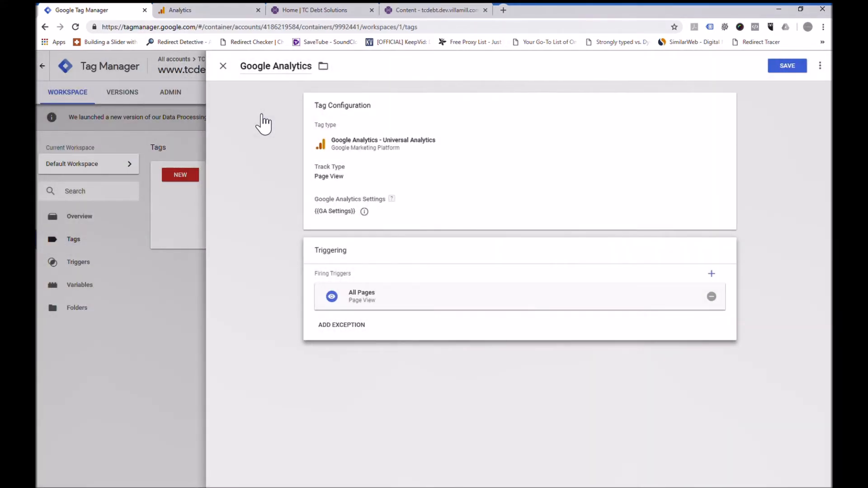
left_click(788, 69)
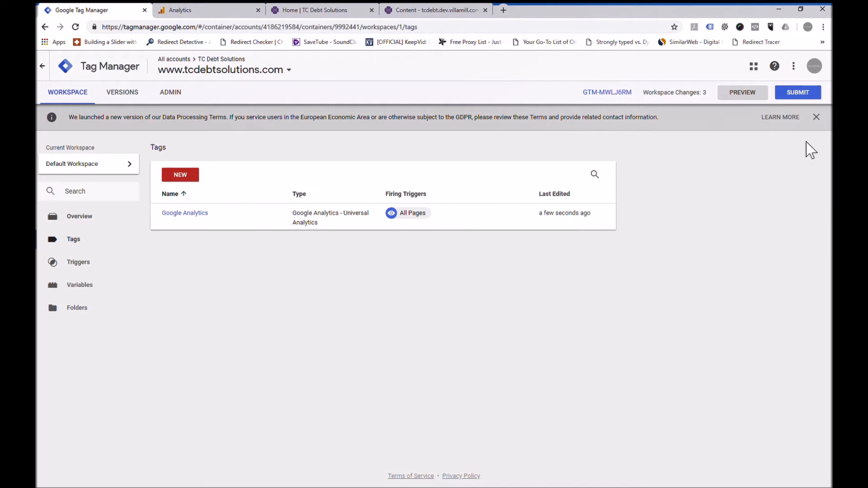
Submit the workspace changes and publish them as a container version named Add Google Analytics, without a description
left_click(812, 102)
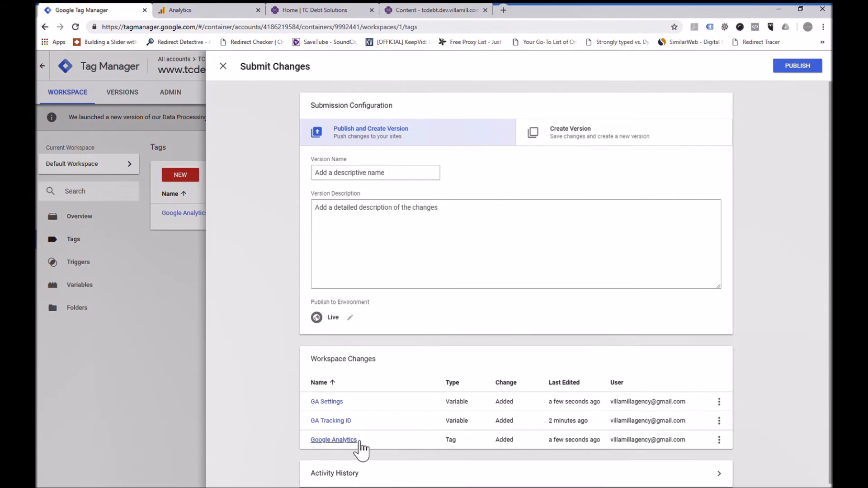
left_click(806, 68)
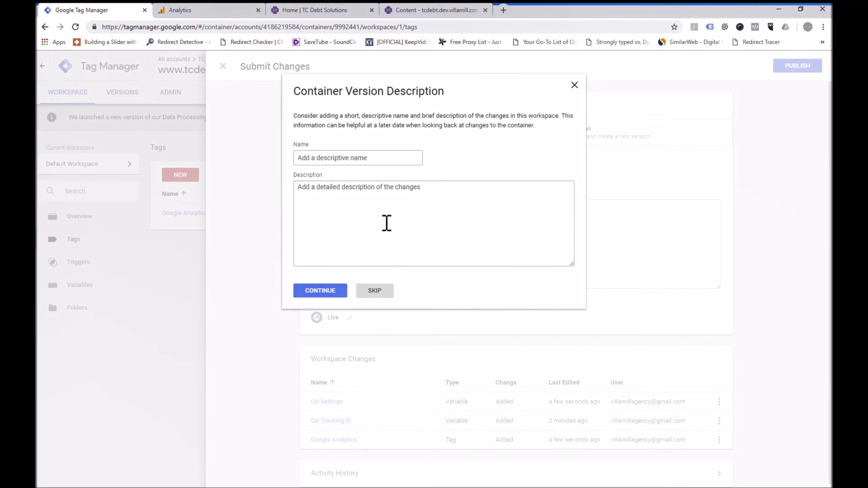
left_click(372, 163)
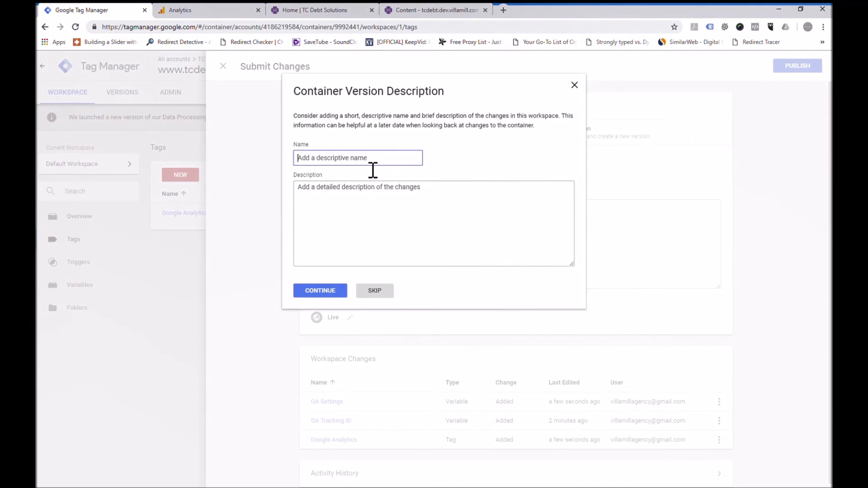
type("Add Google Analytics")
left_click(397, 224)
left_click(334, 294)
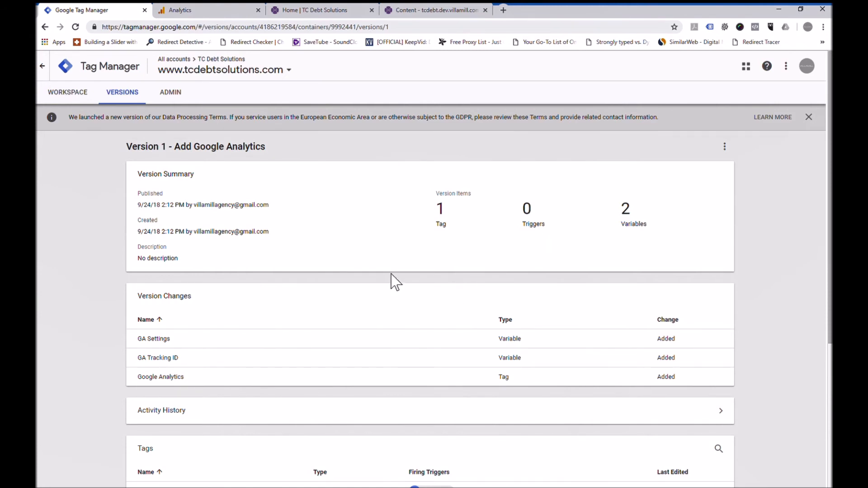
Look at the Google Analytics property settings, and return to the container's workspace overview in Google Tag Manager
left_click(235, 12)
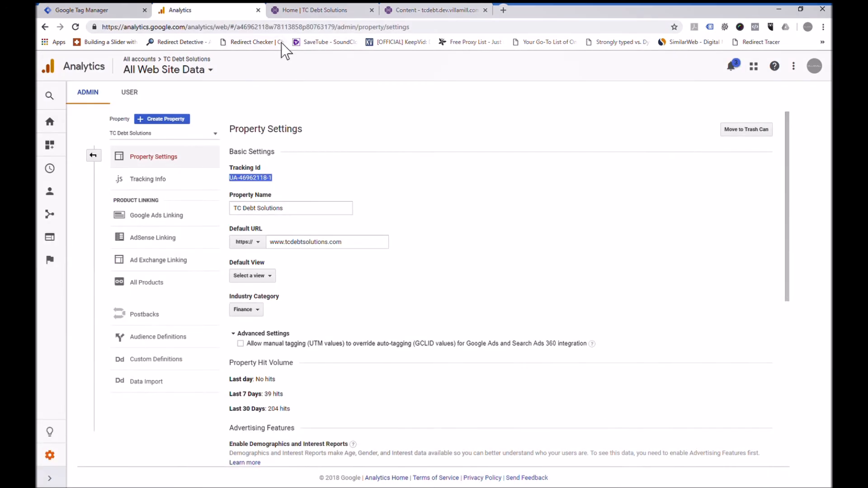
left_click(112, 14)
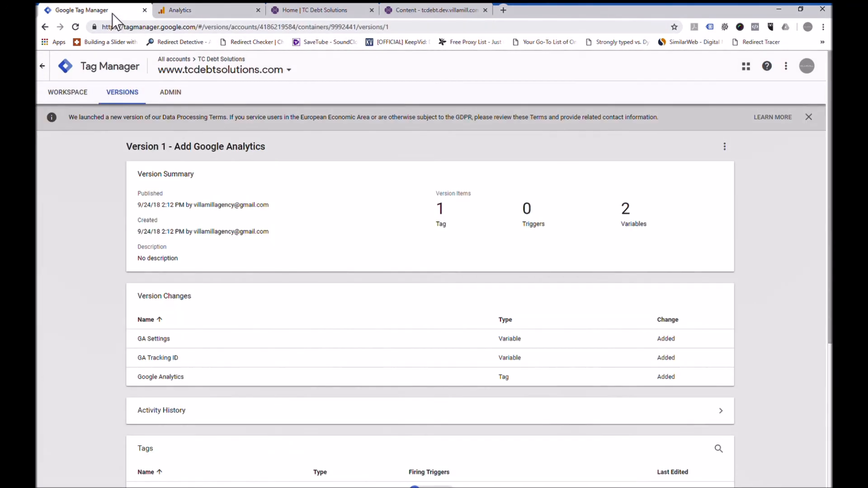
left_click(82, 98)
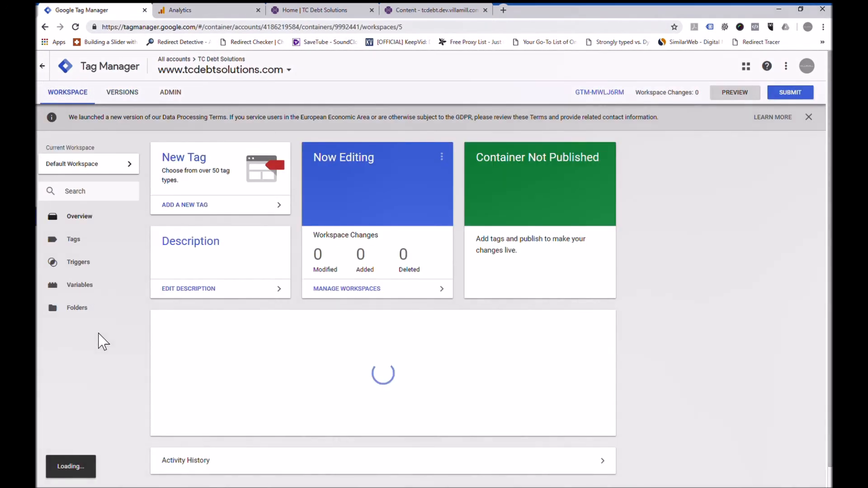